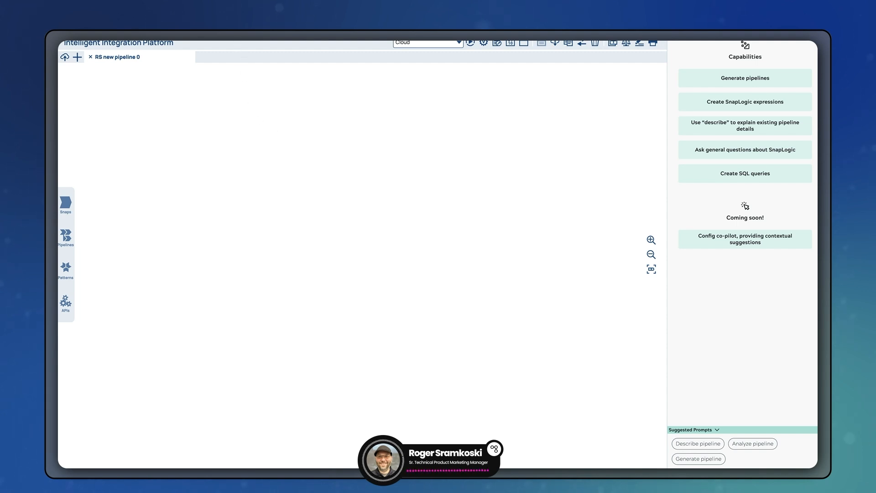
Step: Find the File Reader snap with the search "file read" and place it on the empty pipeline canvas
left_click(71, 199)
type("file")
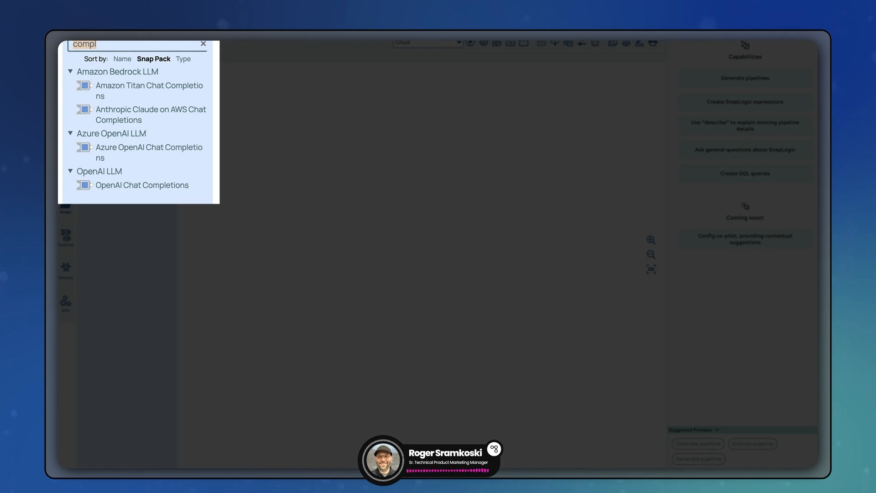
type(" read")
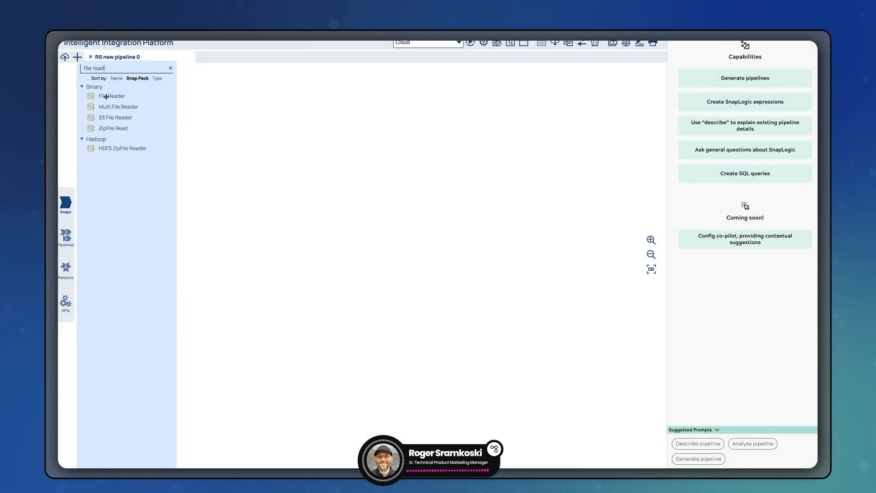
left_click_drag(102, 95, 209, 192)
left_click(265, 249)
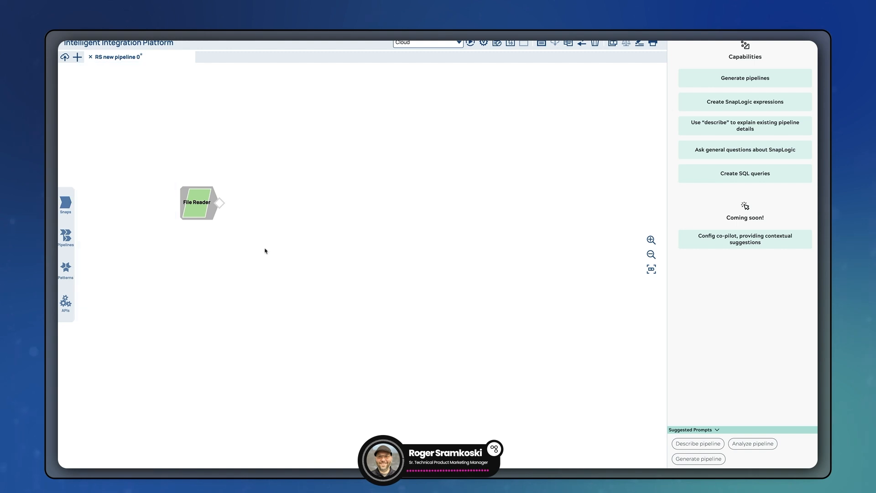
Step: Find the PDF Parser snap with the search "pdf p" and connect it to the File Reader's output
left_click(69, 203)
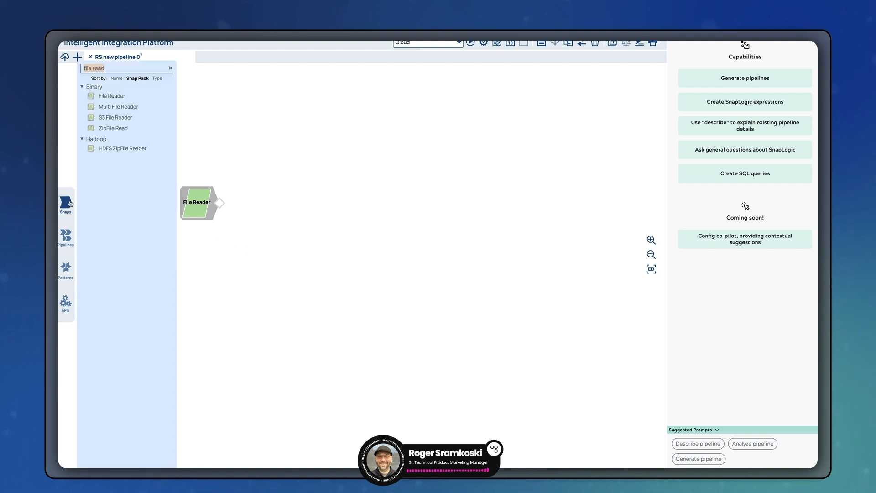
type("pdf")
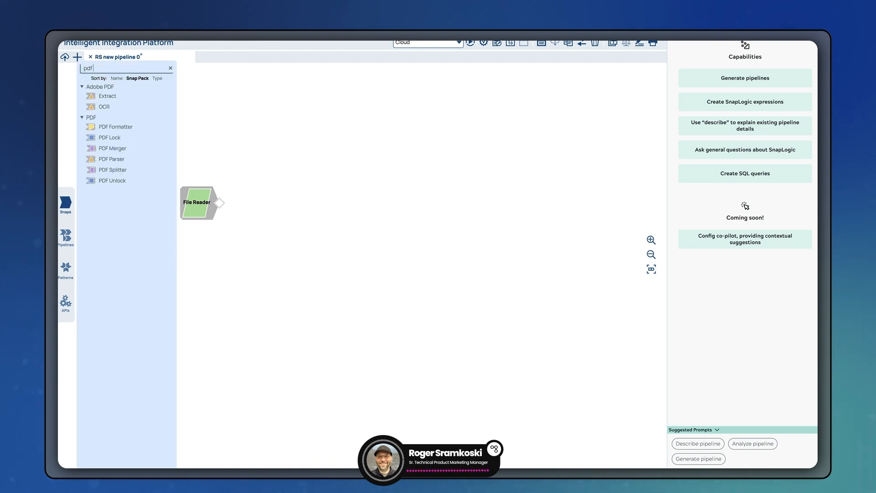
type(" p")
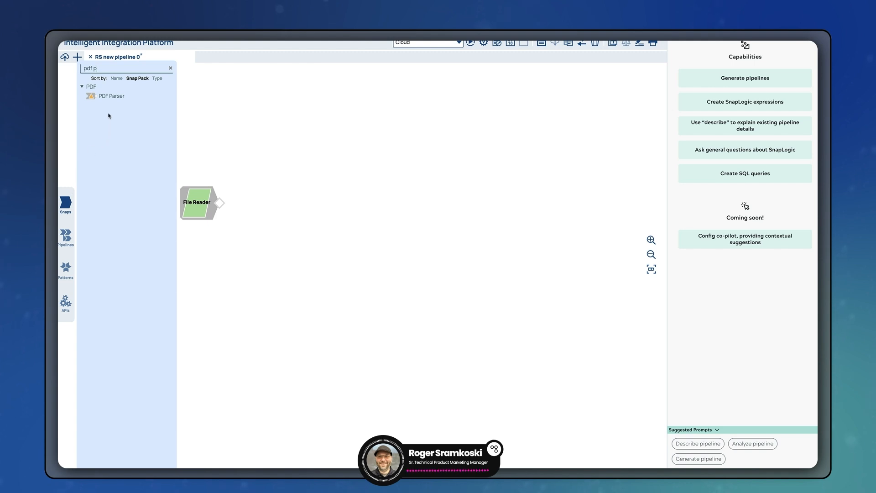
left_click_drag(104, 96, 245, 203)
left_click(240, 262)
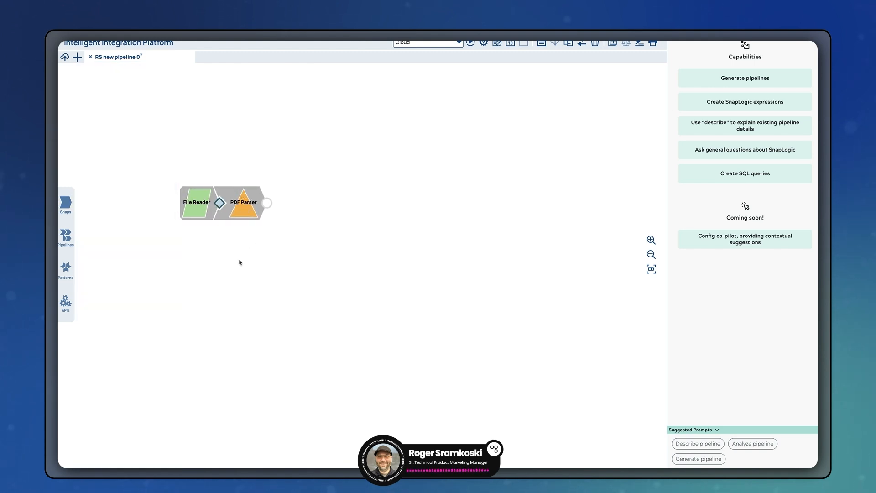
Step: Set the File Reader's file to the existing PurchaseOrderExample.pdf, save the snap and close its settings
left_click(199, 214)
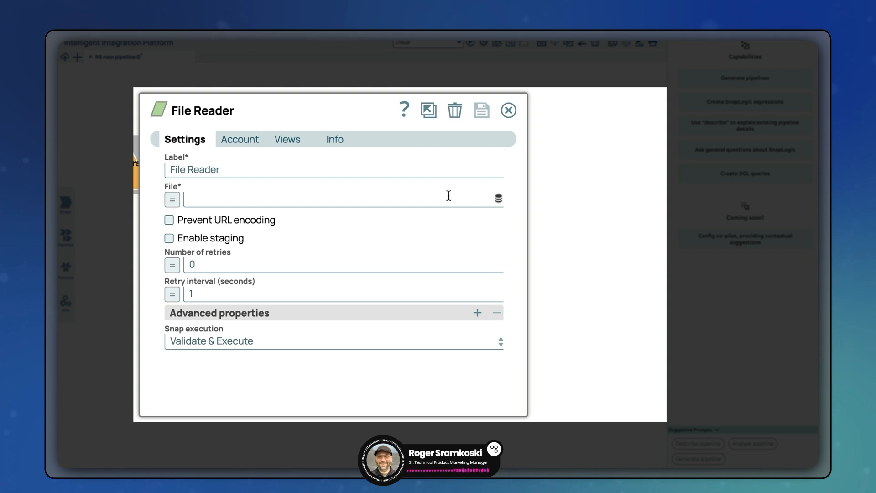
left_click(499, 200)
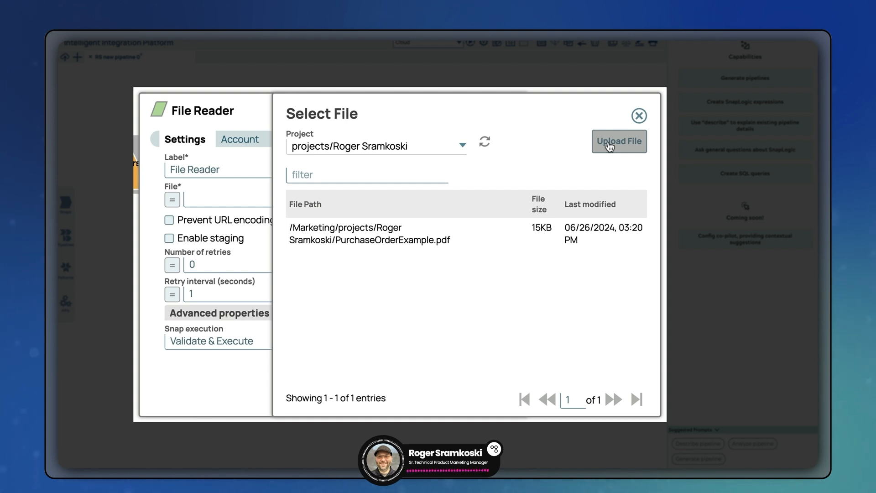
left_click(378, 234)
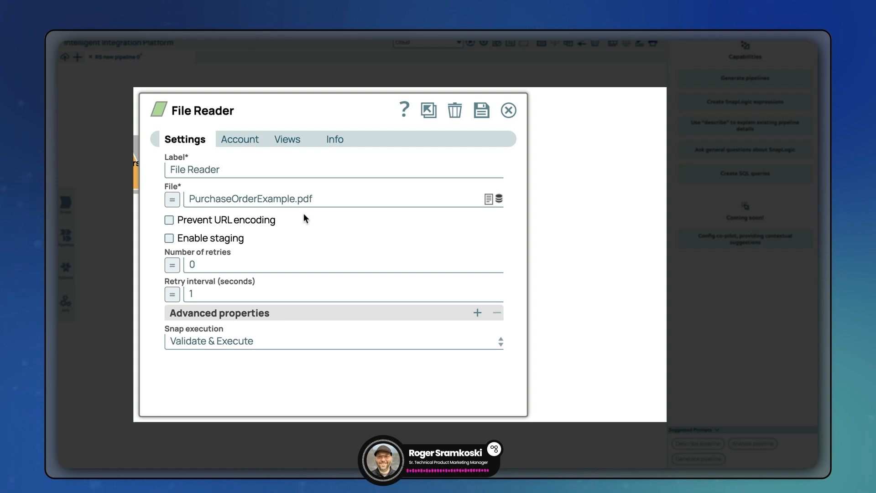
left_click(485, 109)
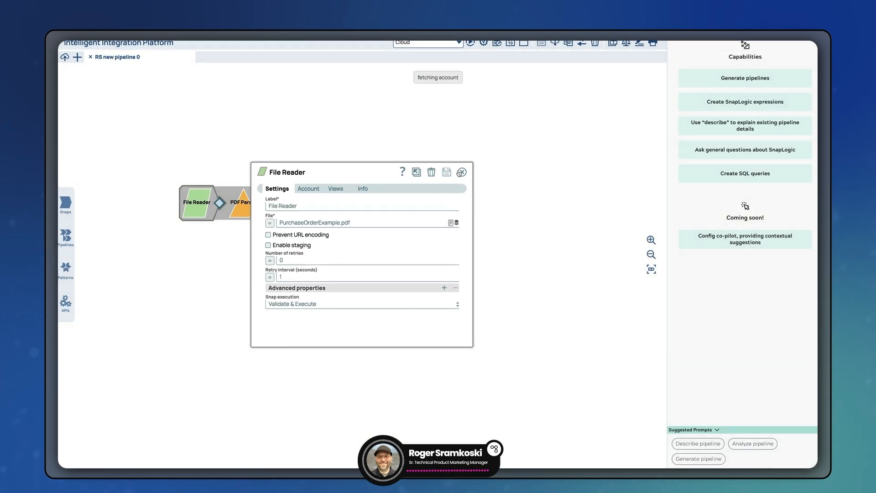
left_click(461, 172)
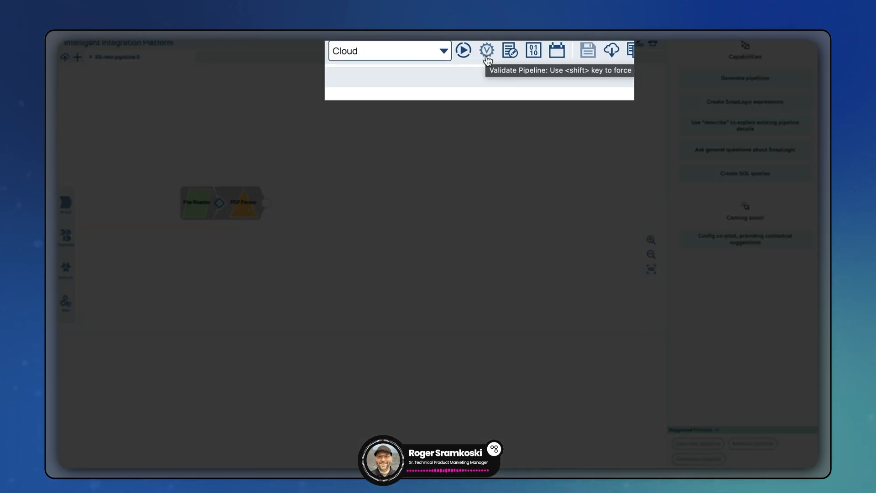
Step: Validate the pipeline, preview the PDF Parser's output data and close the preview
left_click(486, 58)
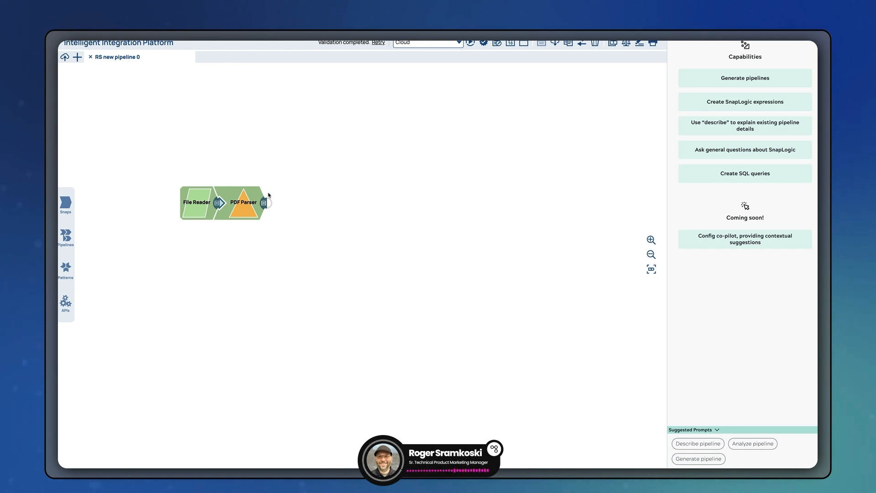
left_click(265, 203)
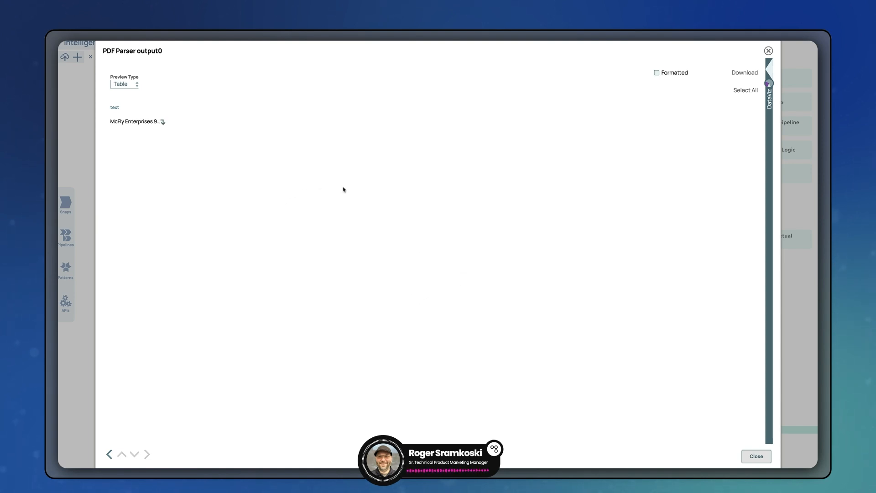
left_click(768, 51)
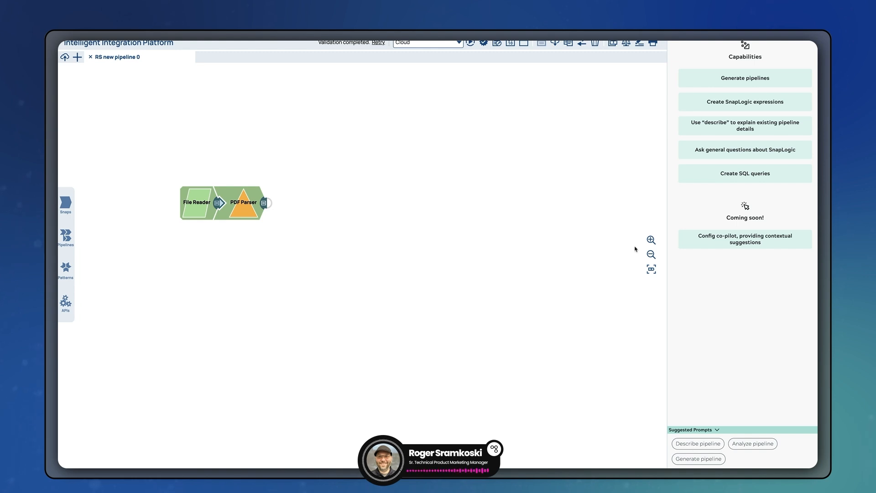
Step: Find the Mapper snap by name and connect it to the PDF Parser's output
left_click(649, 241)
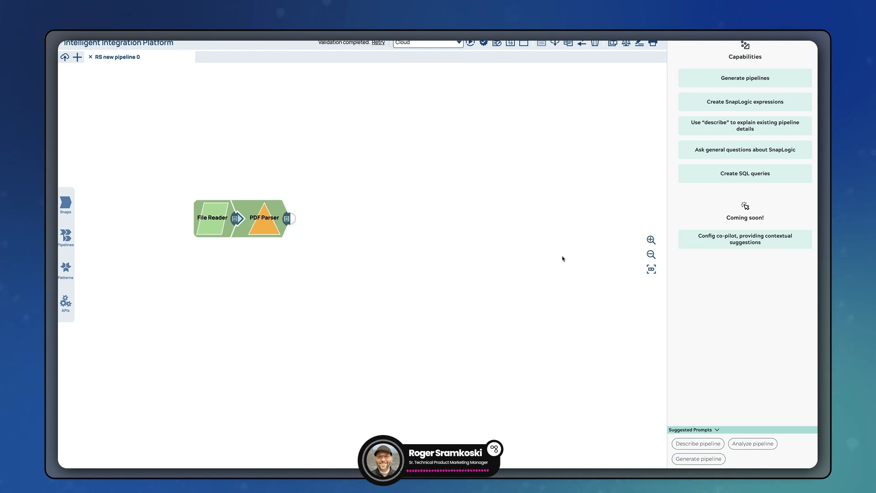
left_click(650, 240)
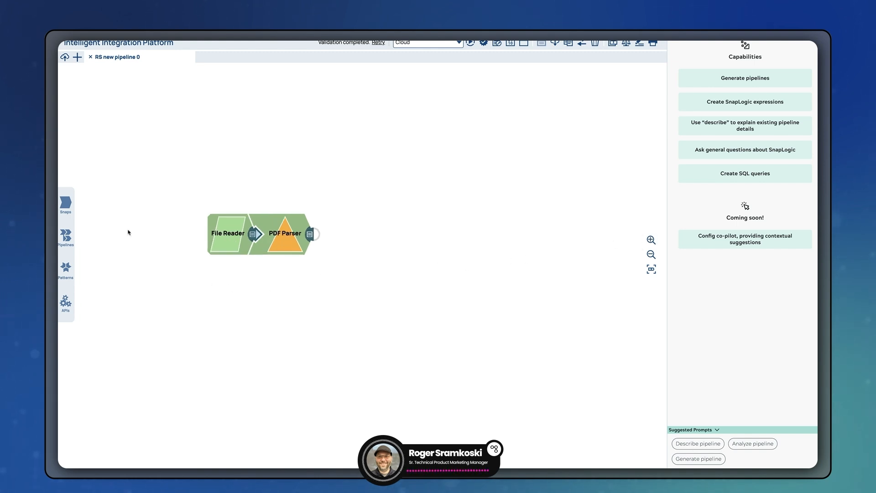
left_click(67, 203)
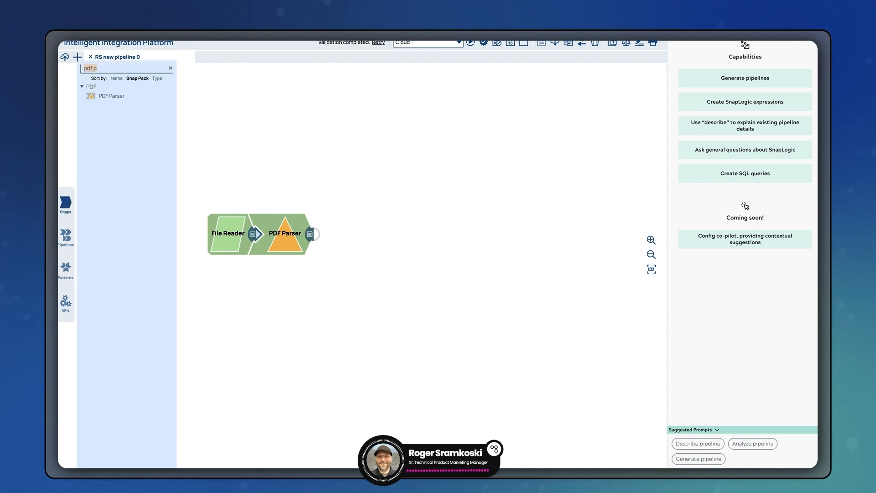
type("mapper")
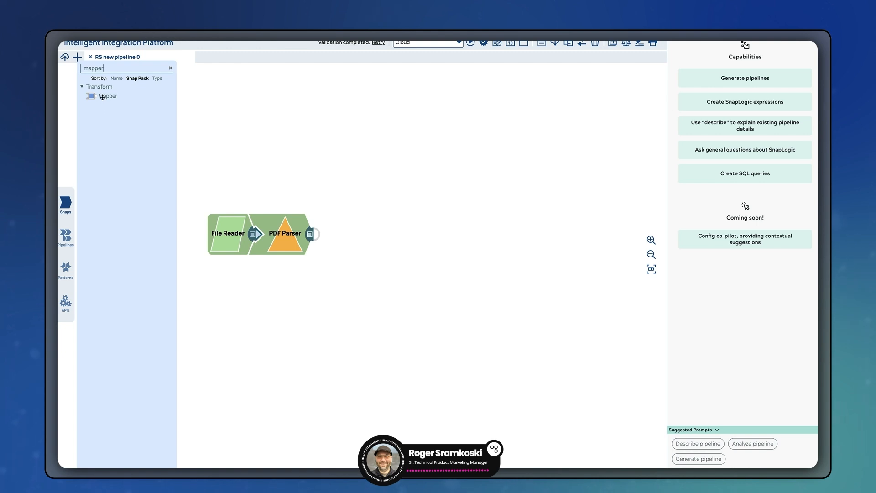
left_click_drag(103, 97, 341, 234)
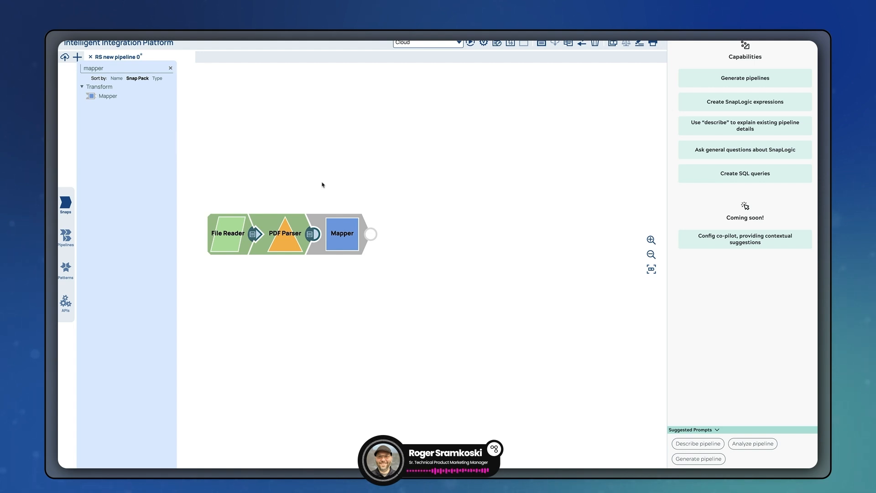
left_click(322, 184)
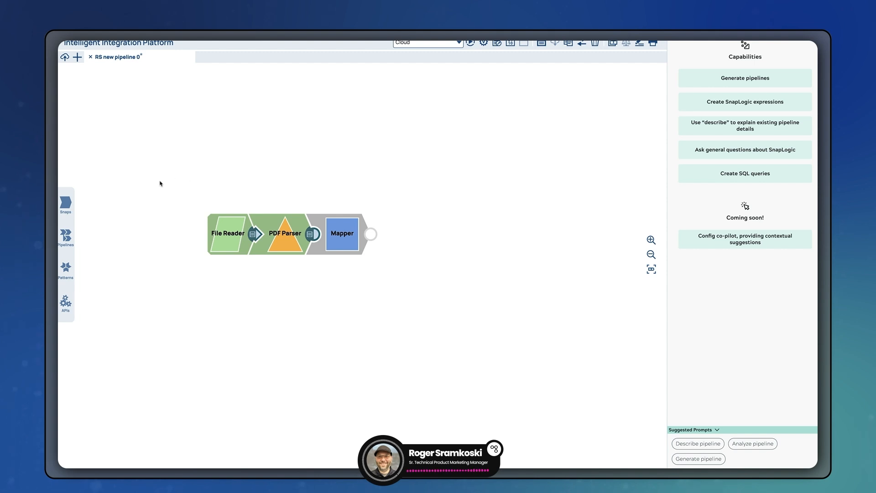
Step: Search the snaps for "promp" and connect the Amazon Bedrock Prompt Generator after the Mapper
left_click(69, 201)
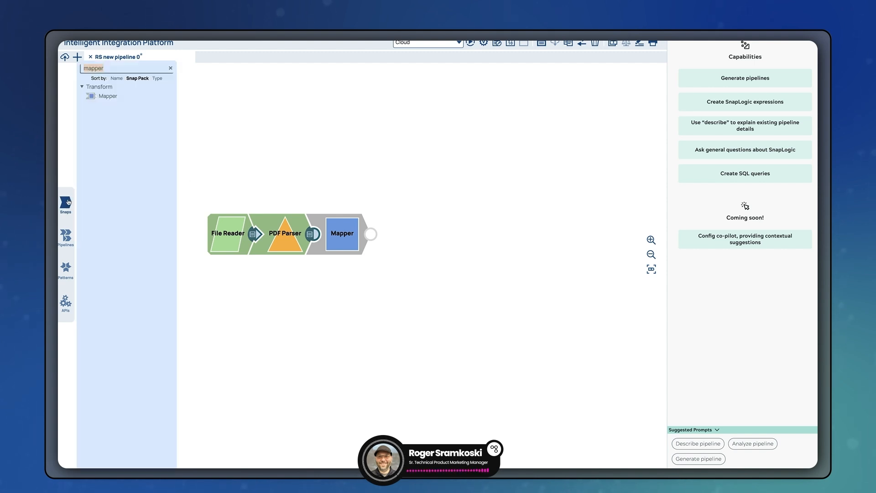
type("promp")
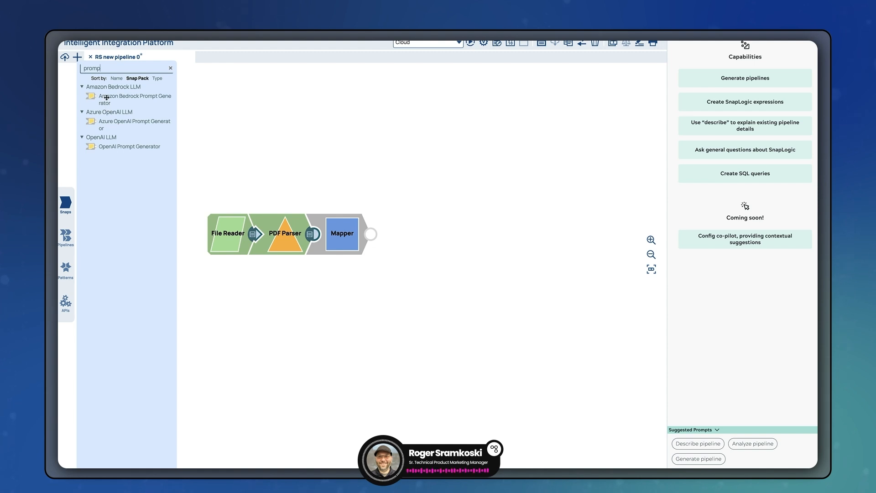
left_click_drag(107, 97, 399, 235)
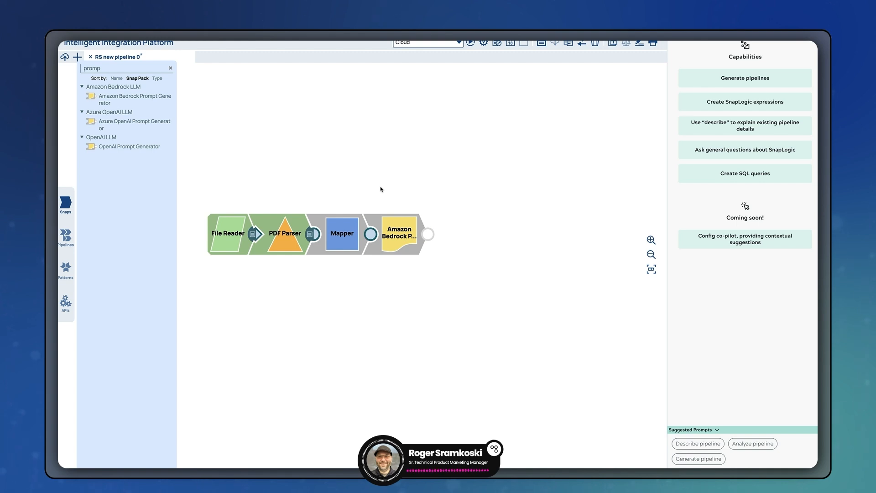
Step: Search for "compl", connect the Anthropic Claude on AWS Chat Completions snap after the prompt generator and close its settings
double_click(108, 67)
type("compl")
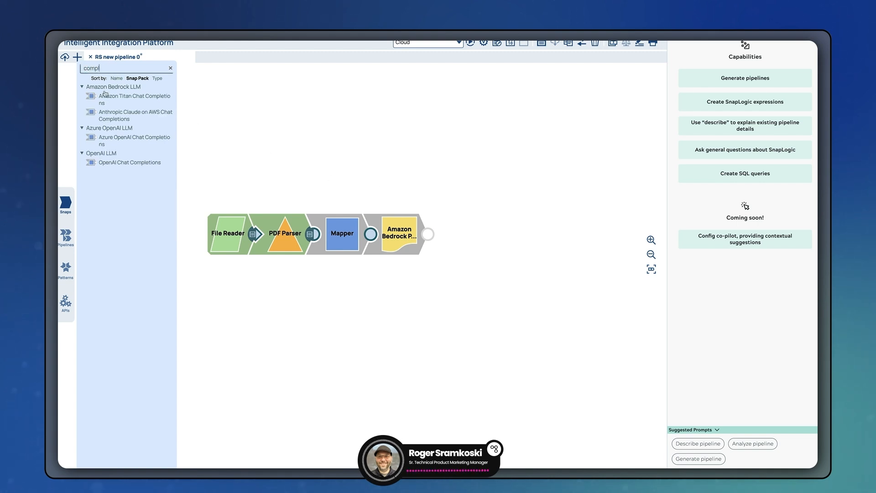
left_click_drag(111, 114, 468, 233)
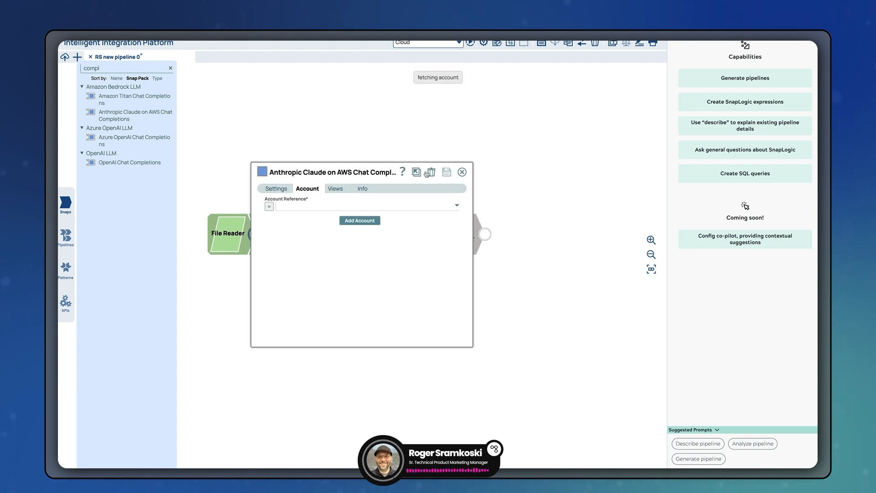
left_click(462, 172)
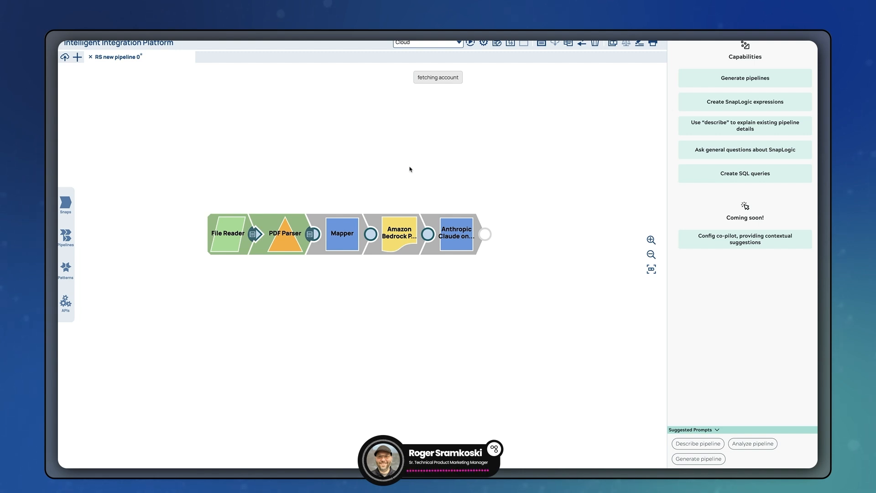
Step: Rewrite the Amazon Bedrock Prompt Generator's prompt to pull company name, dates, invoice and P.O. numbers, vendor, recipient, tax and totals from {{context}} as JSON, and save it
left_click(395, 221)
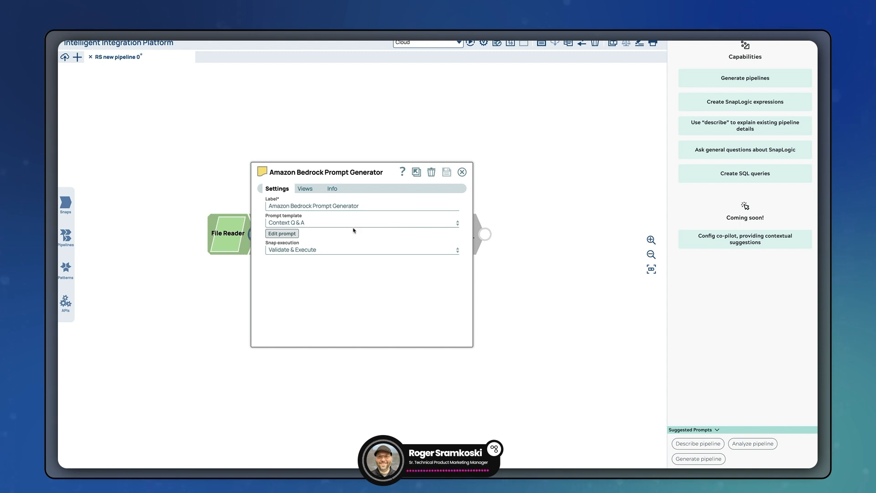
left_click(281, 233)
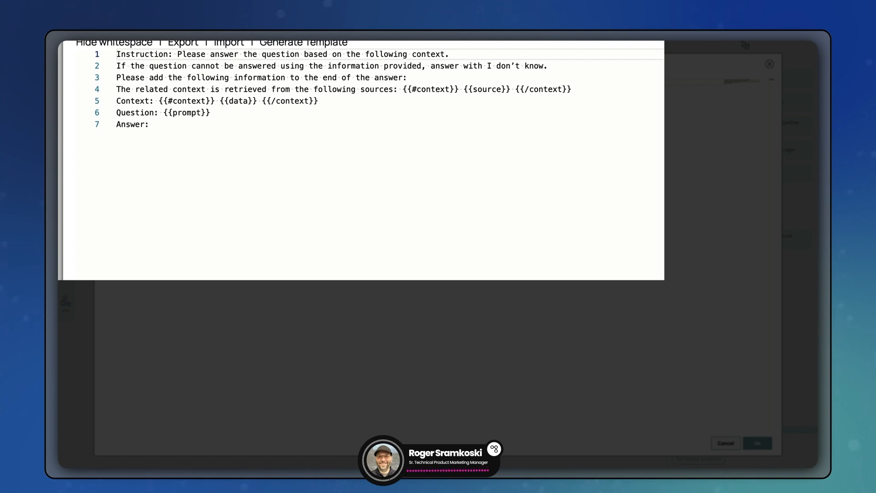
key("ctrl+a")
type("Instruction: Your task is to pull out the company name, the date created,  date shipped, invoice number, P.O. number,  vendor from vendor details, recipient name from recipient details,  subtotal, 'Shipping & handling', tax rate, sales tax, and  total from the context below.  Give the results back in JSON.  Context: {{context}}")
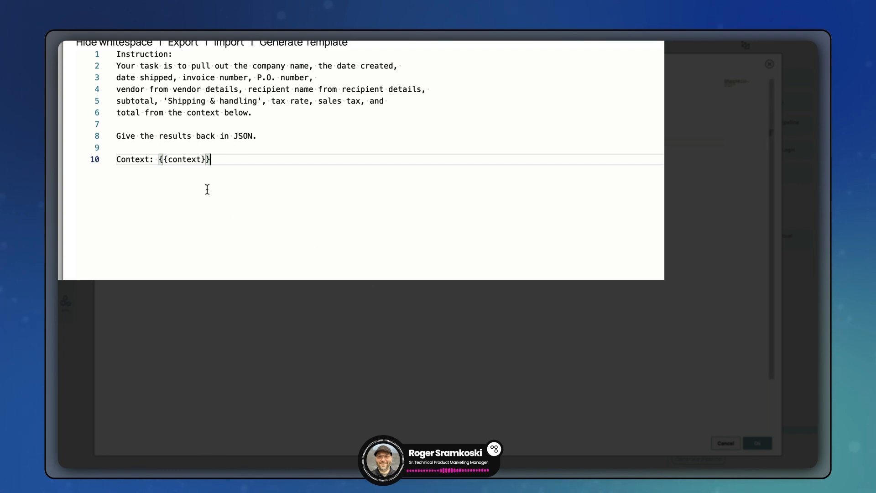
left_click_drag(159, 158, 229, 162)
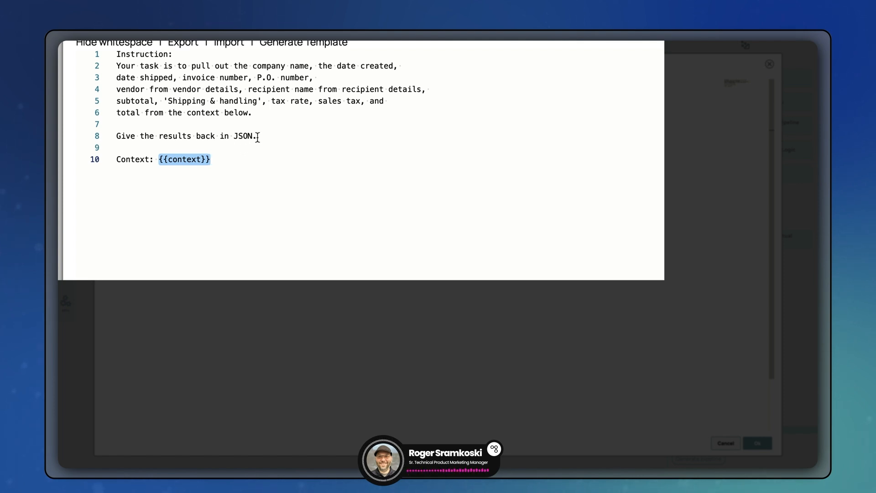
left_click_drag(259, 136, 111, 58)
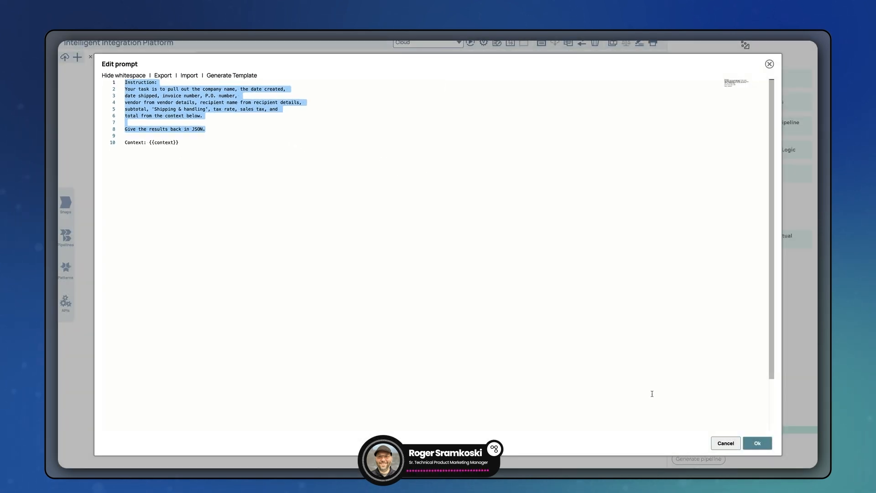
left_click(757, 443)
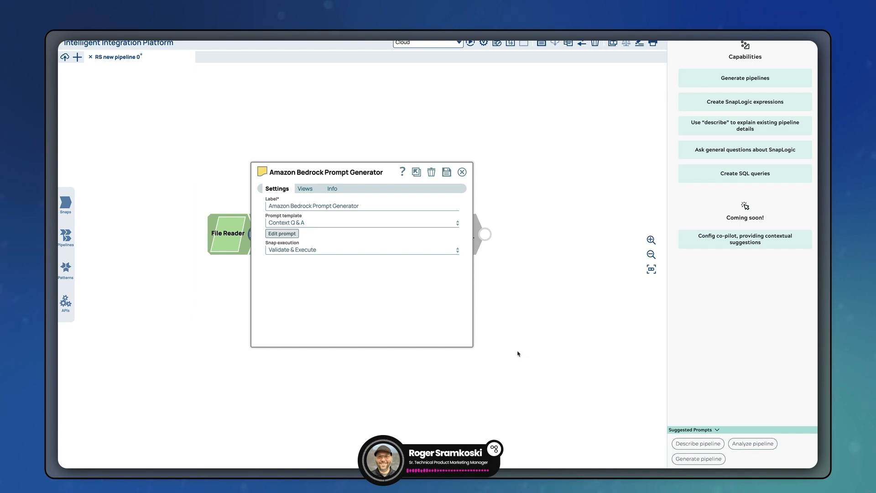
left_click(450, 175)
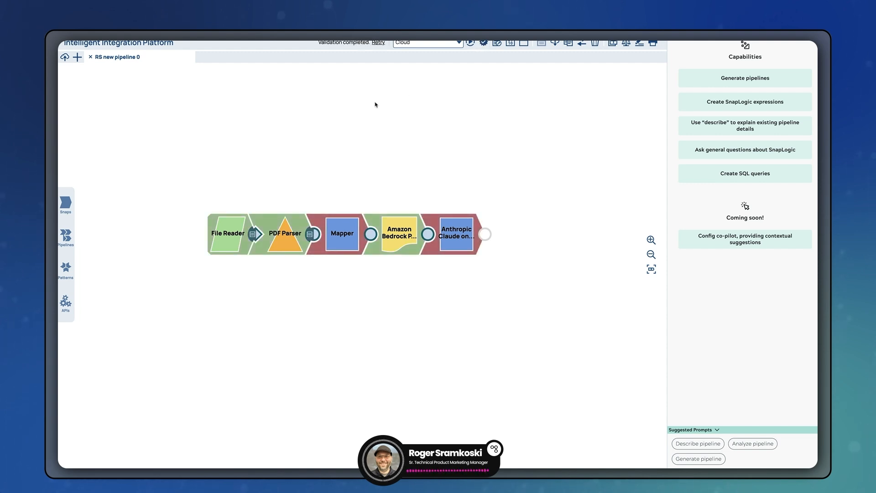
Step: In the Mapper snap, map the input $text to the target path $context, save the settings and close them
left_click(339, 229)
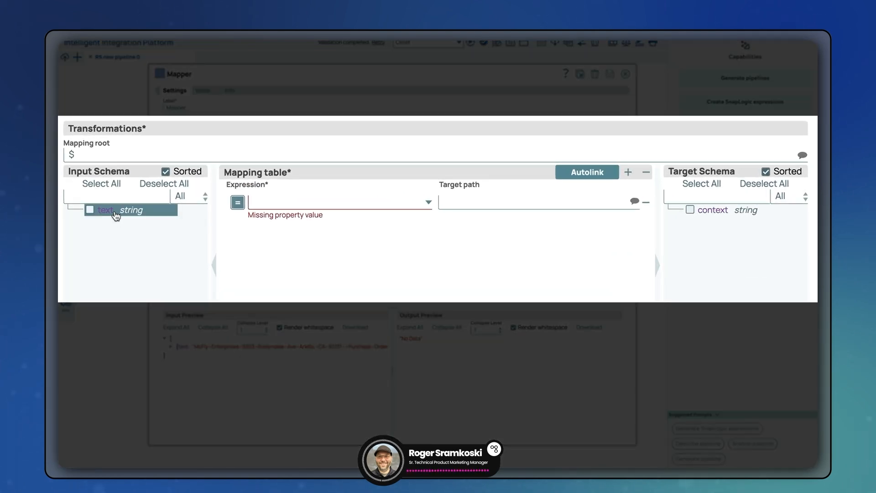
left_click_drag(116, 214, 276, 203)
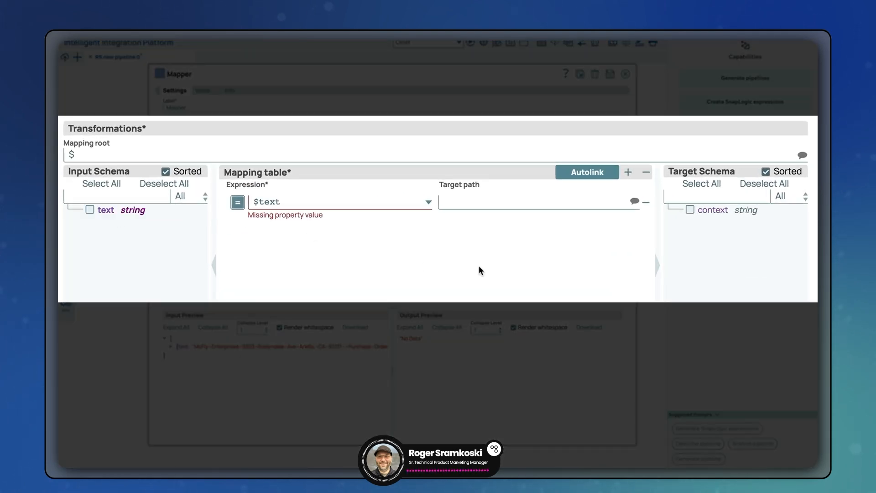
left_click_drag(715, 212, 595, 203)
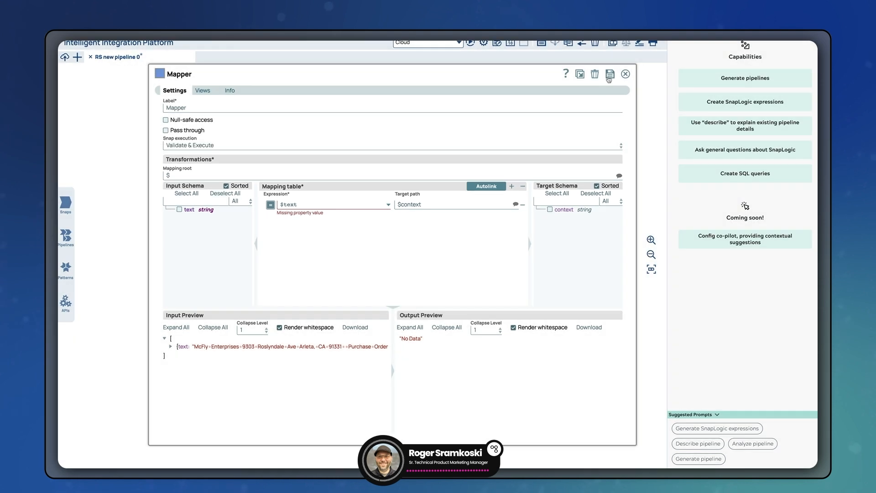
left_click(609, 78)
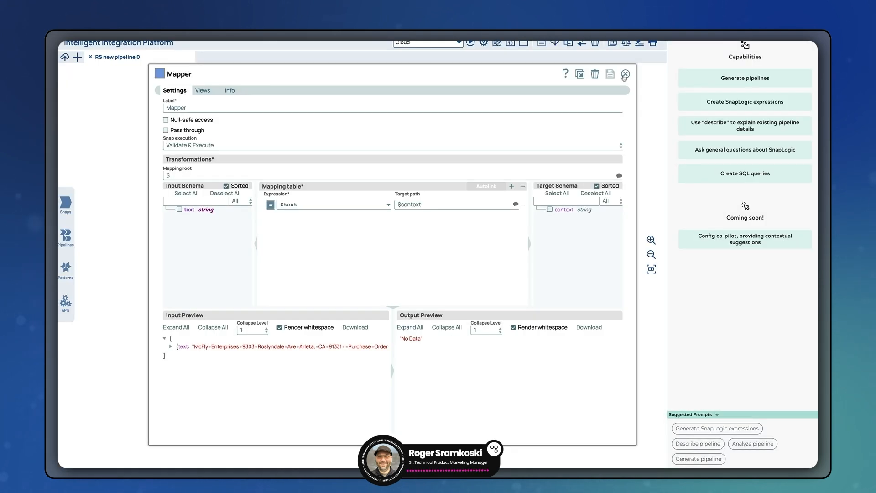
left_click(624, 75)
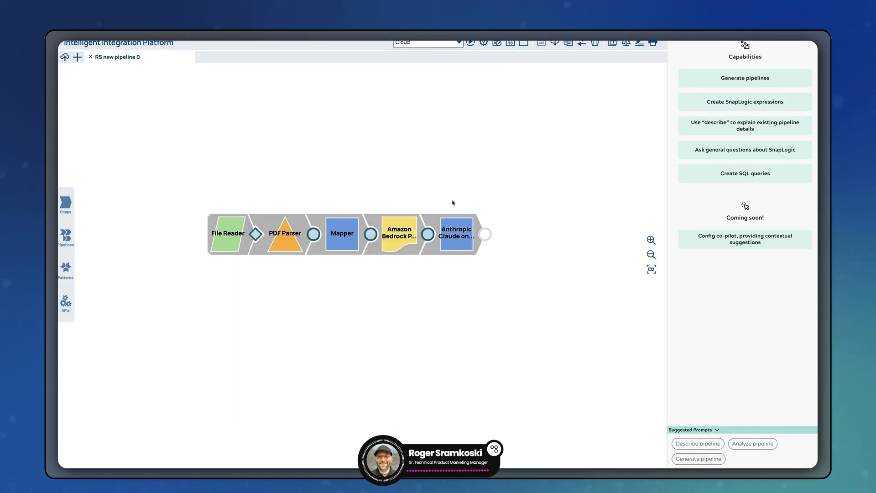
Step: Open the account settings of the Anthropic Claude on AWS Chat Completions snap
left_click(447, 252)
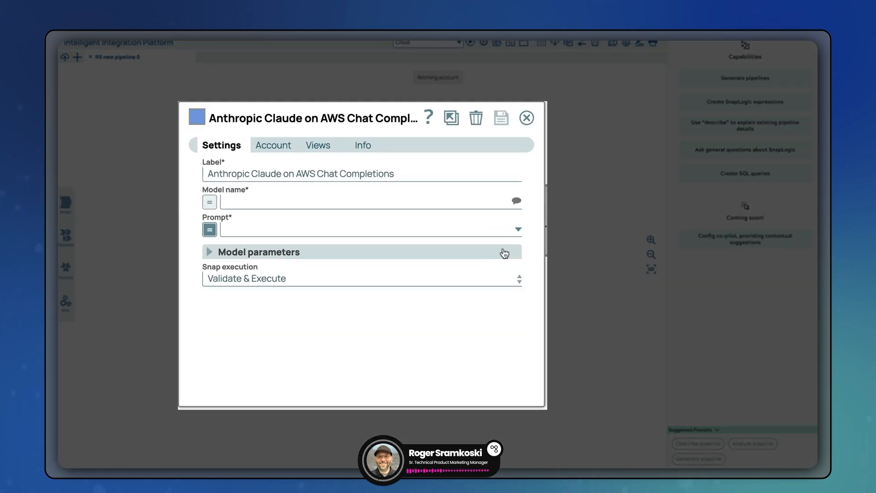
left_click(278, 149)
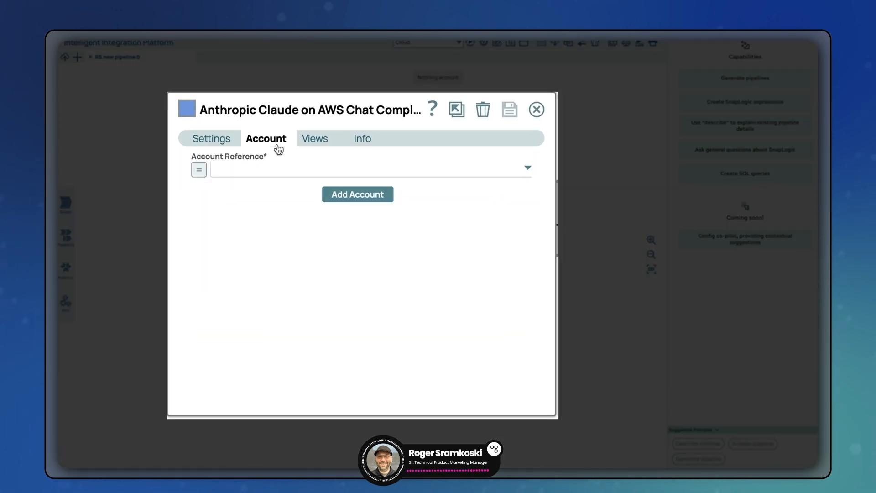
left_click(529, 169)
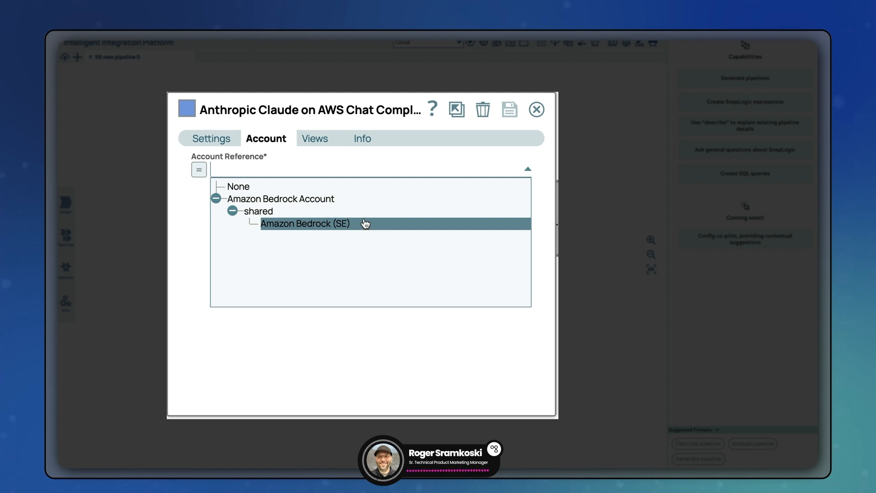
left_click(266, 151)
left_click(344, 194)
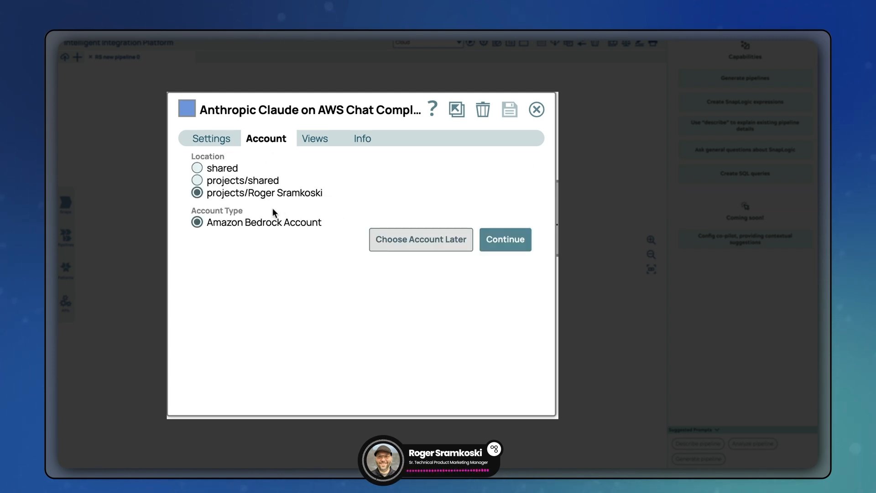
left_click(492, 239)
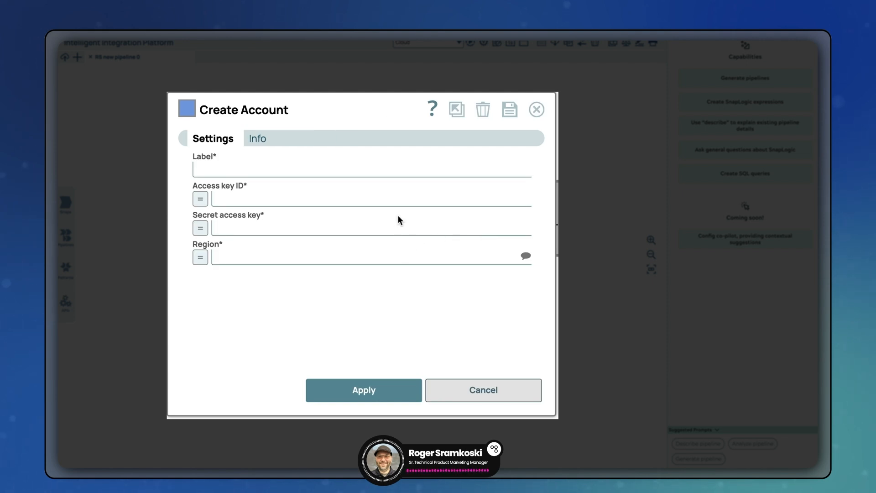
left_click(458, 385)
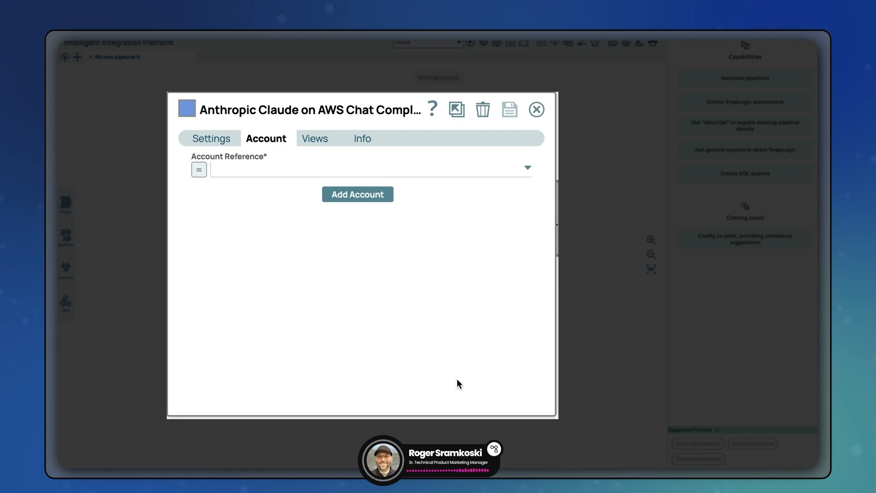
left_click(232, 141)
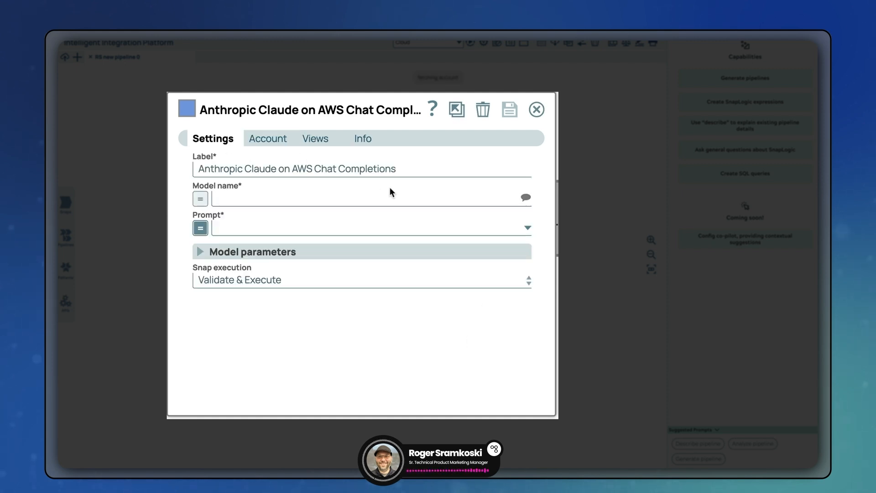
Step: Set the Claude snap's account reference to the shared Amazon Bedrock (SE) account
left_click(286, 140)
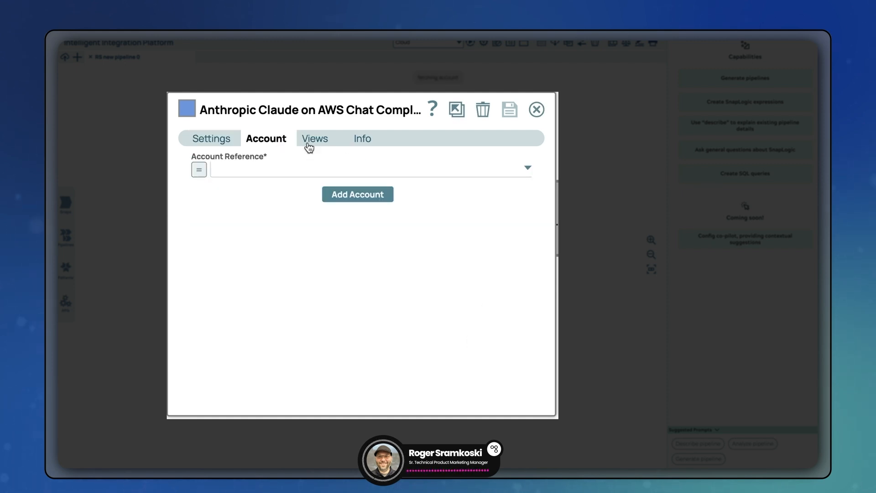
left_click(525, 169)
left_click(417, 225)
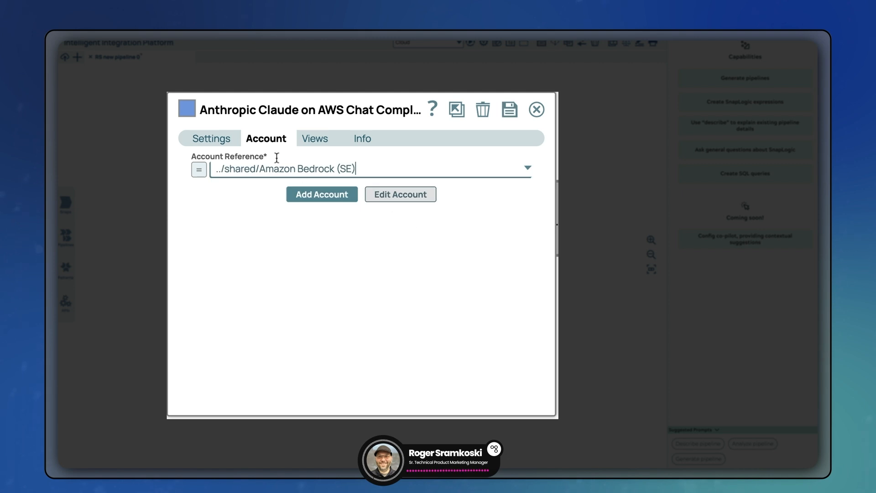
Step: Choose anthropic.claude-v2 as the Claude snap's model and set its prompt expression to $prompt
left_click(229, 140)
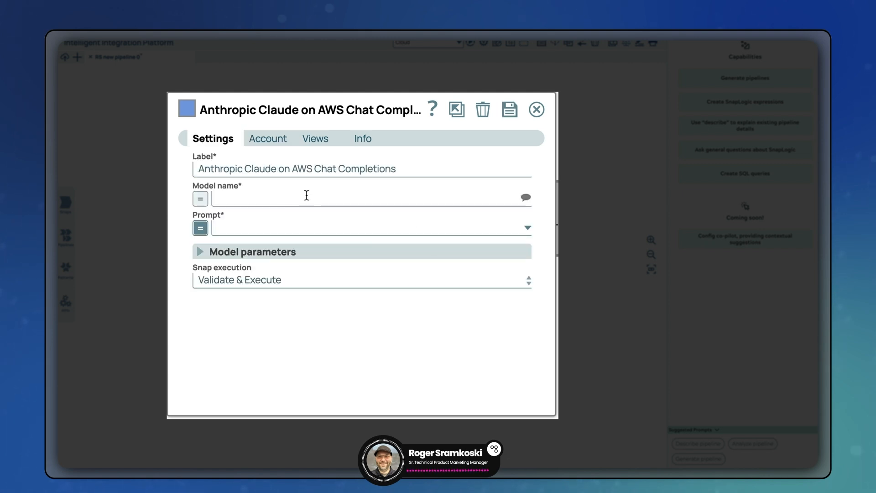
left_click(335, 198)
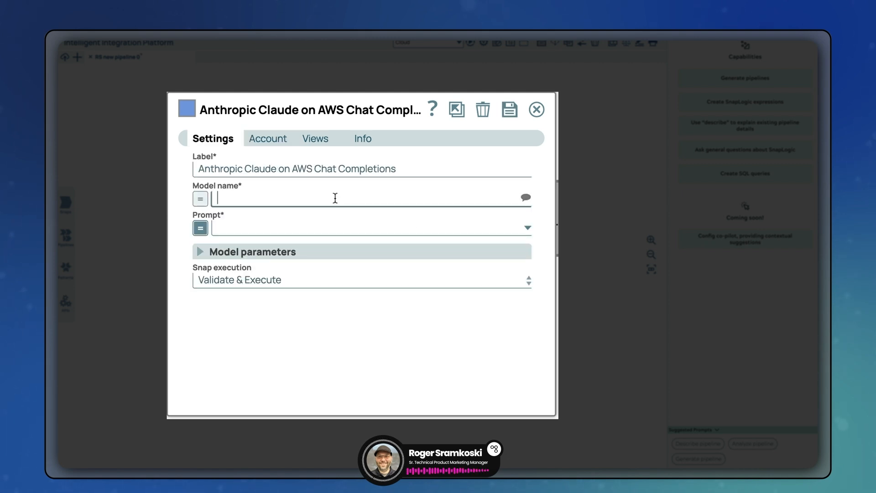
left_click(525, 200)
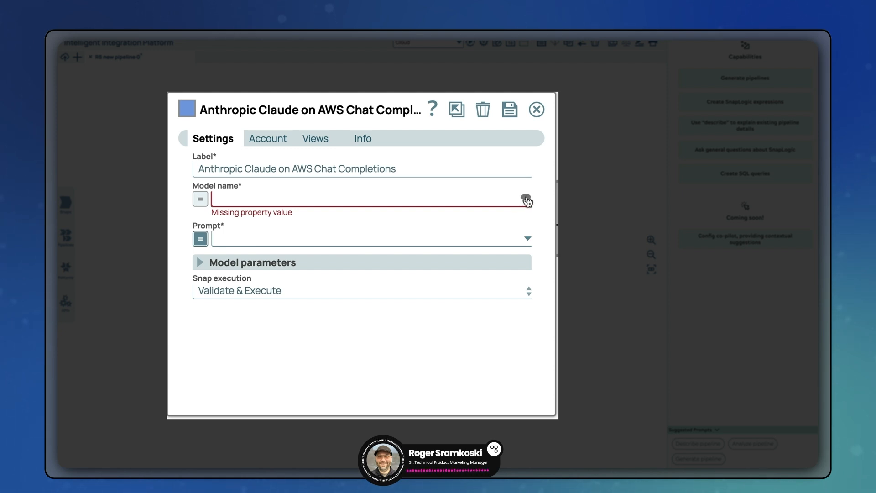
left_click(526, 201)
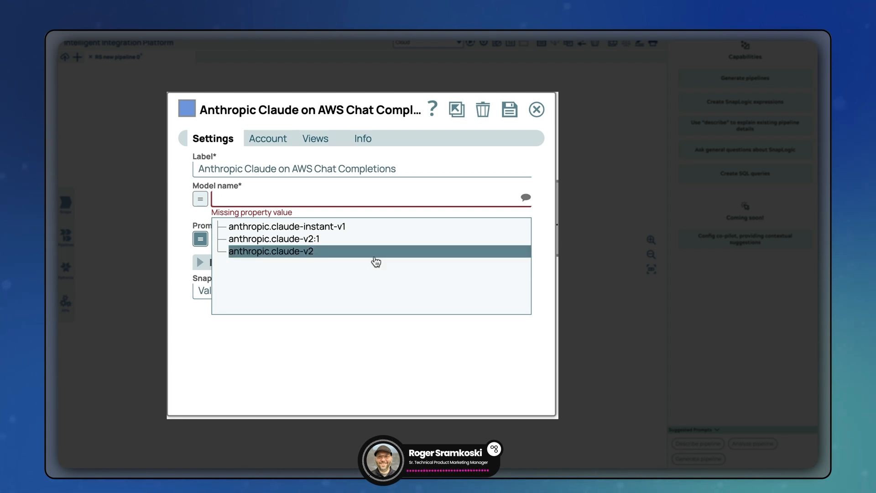
left_click(293, 253)
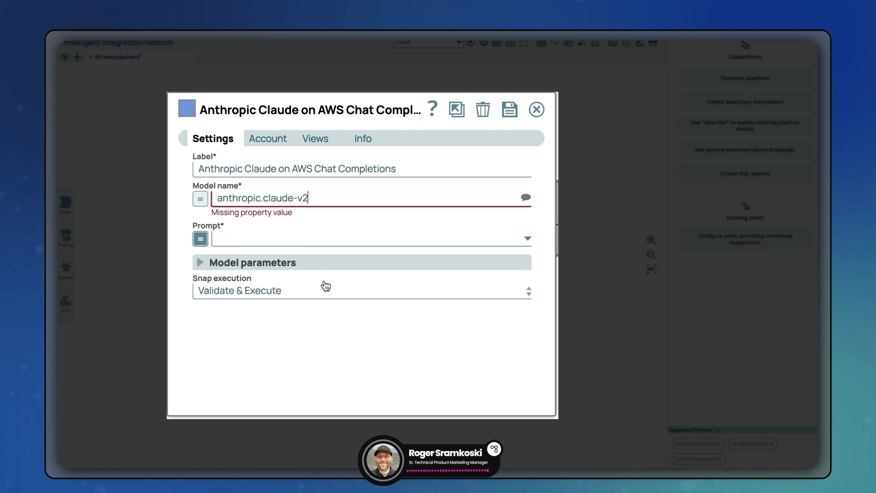
left_click(302, 237)
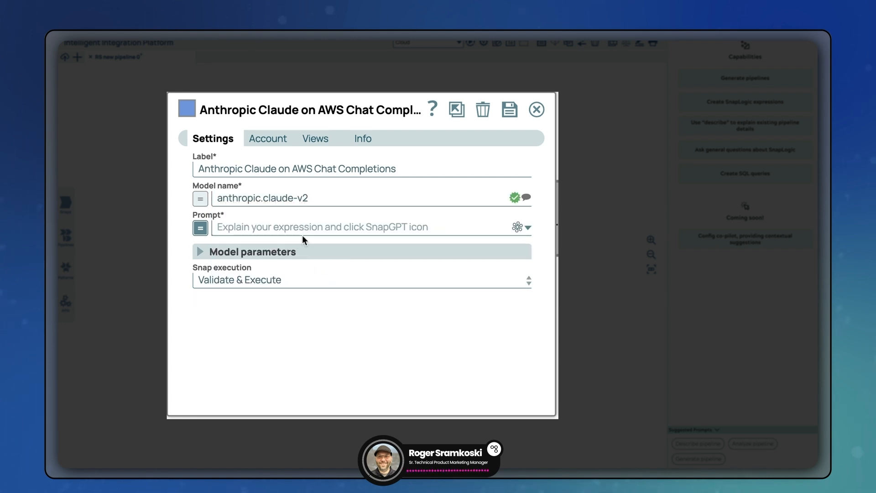
type("$p")
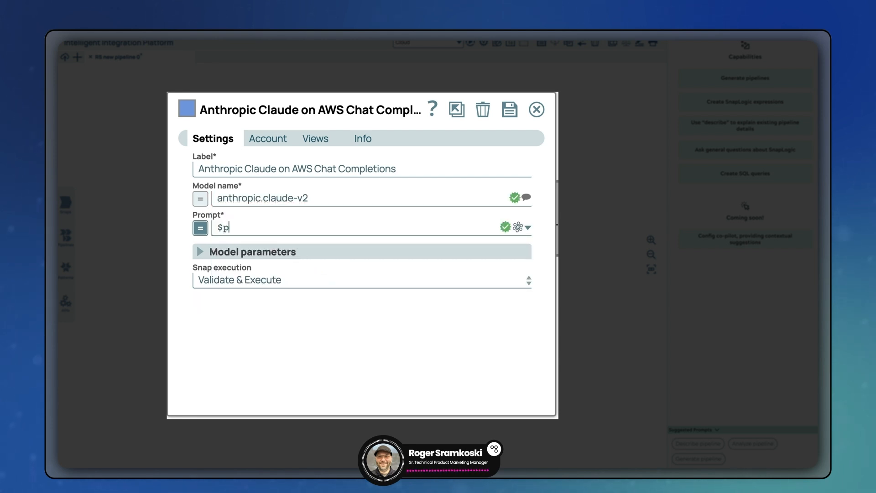
type("rompt")
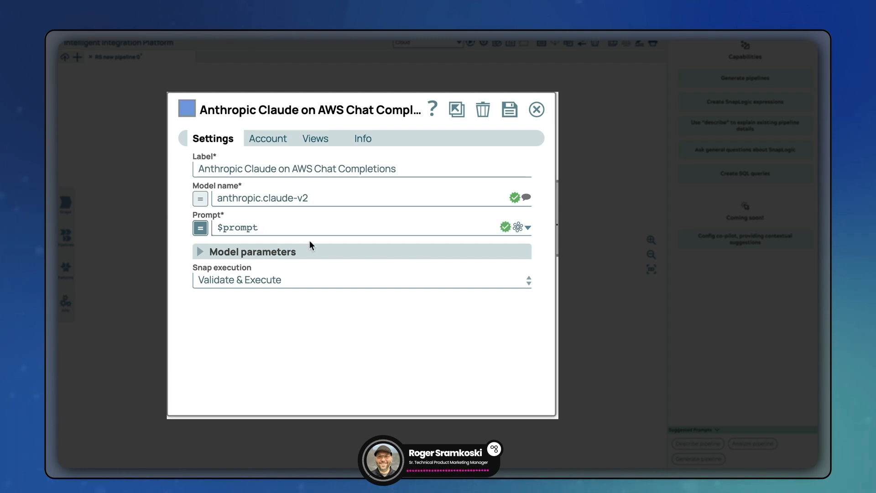
Step: Set the maximum tokens in the Claude snap's model parameters to 50000, then save and close the snap
left_click(265, 255)
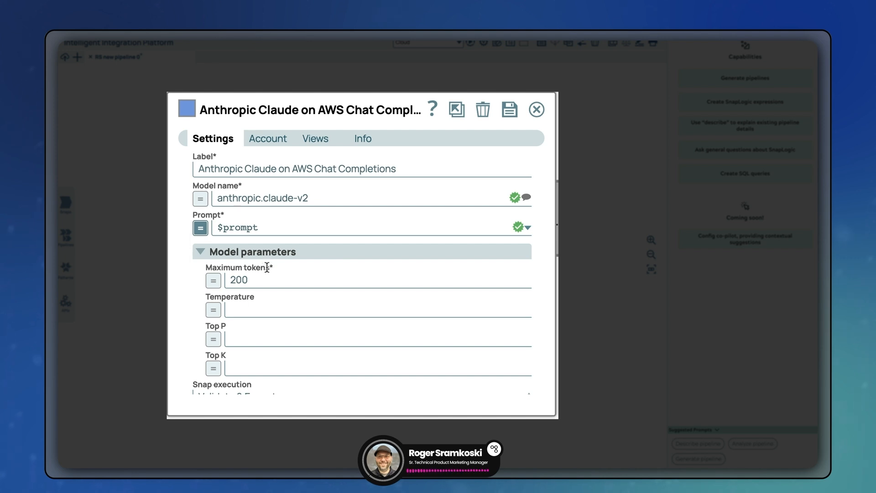
left_click(265, 277)
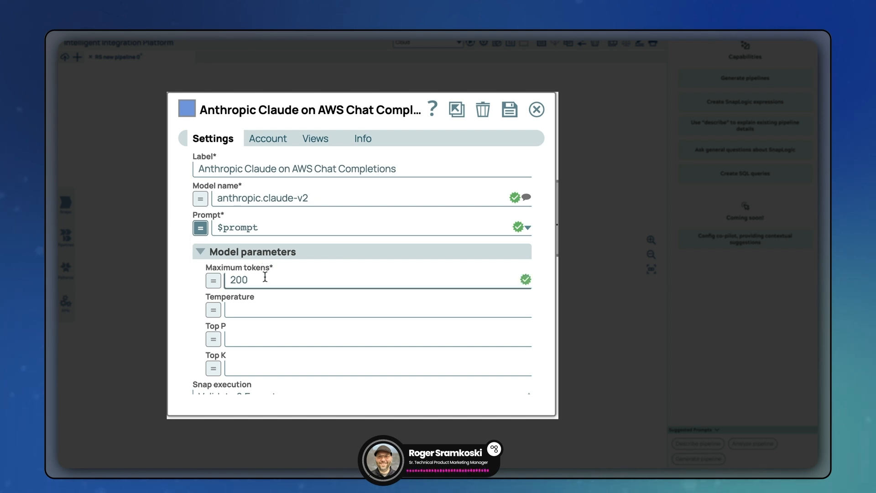
key("BackSpace")
key("BackSpace")
key("BackSpace")
type("50000")
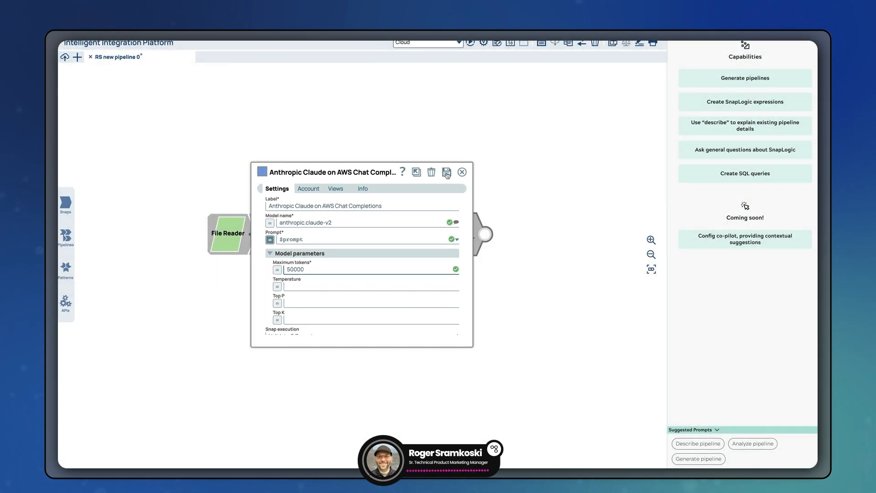
left_click(516, 127)
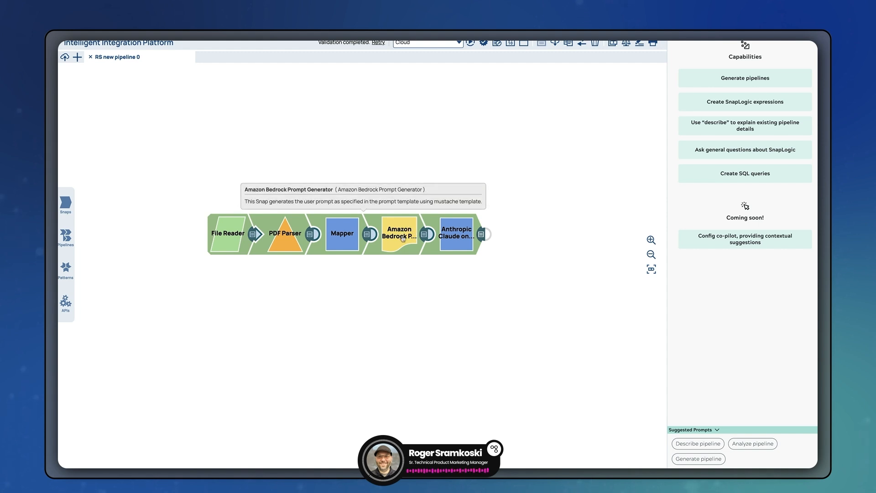
Step: Preview the Amazon Bedrock Prompt Generator's output, examine the expanded prompt text, and close the preview
left_click(423, 236)
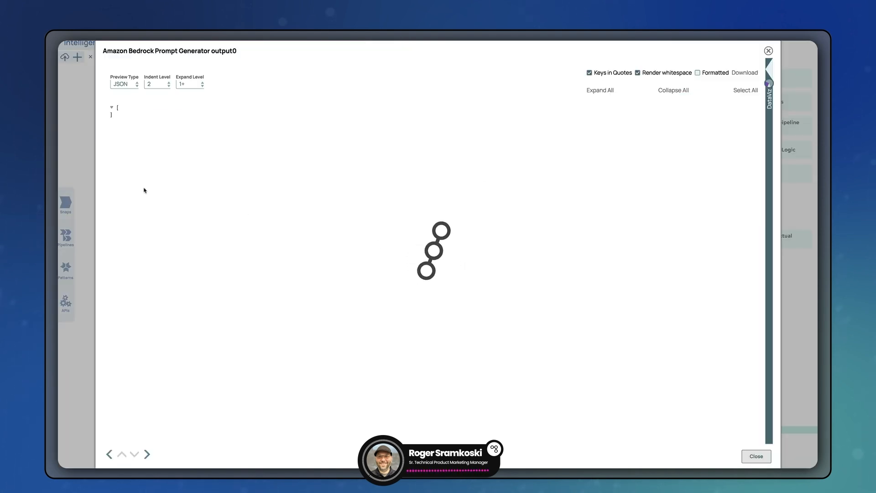
left_click(117, 117)
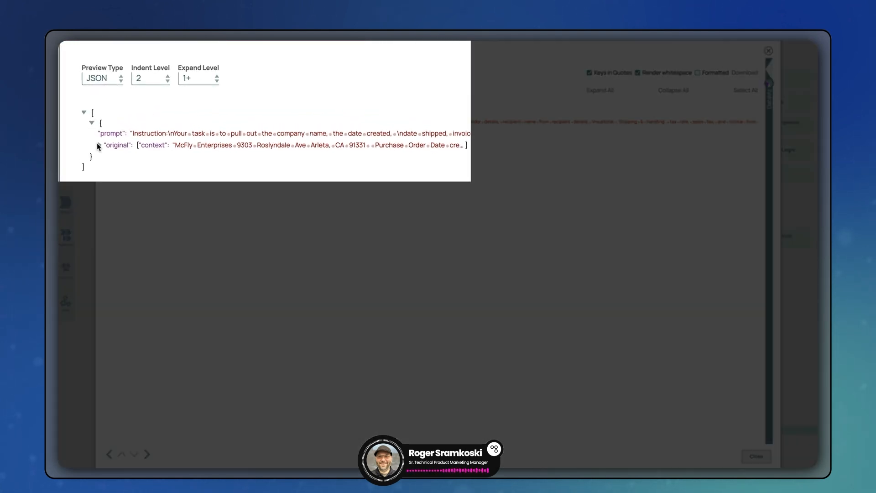
double_click(127, 121)
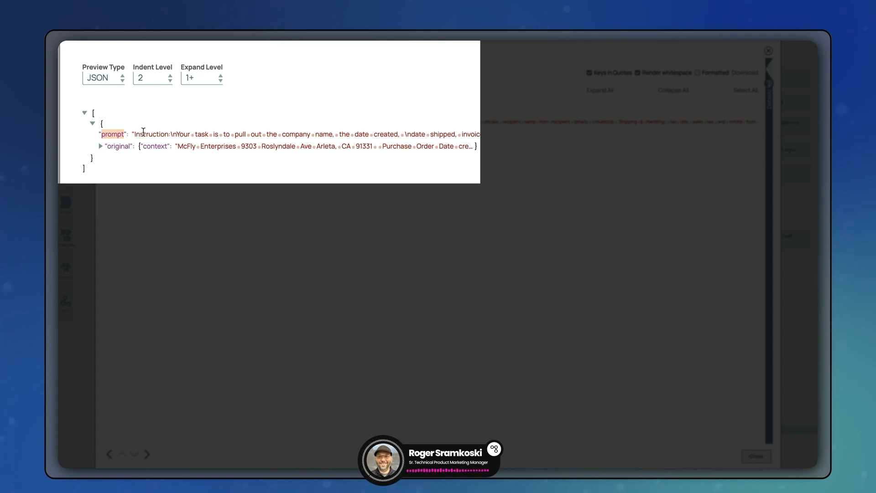
left_click_drag(143, 134, 305, 136)
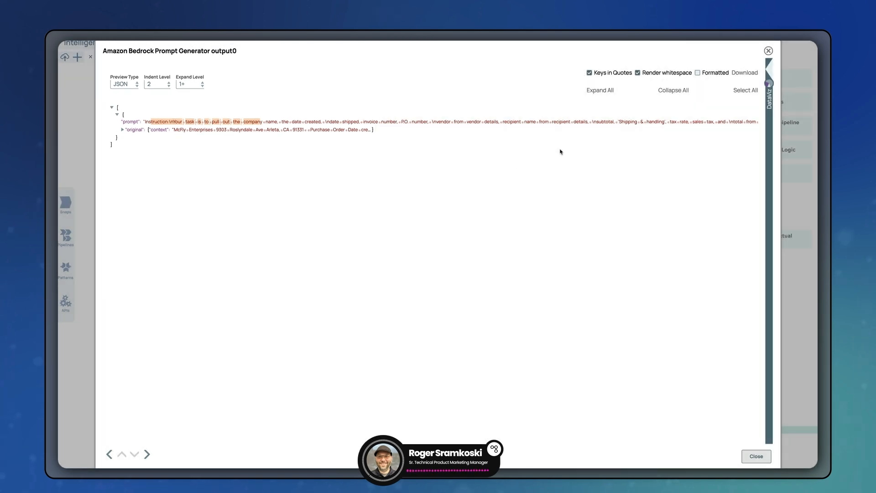
left_click(767, 51)
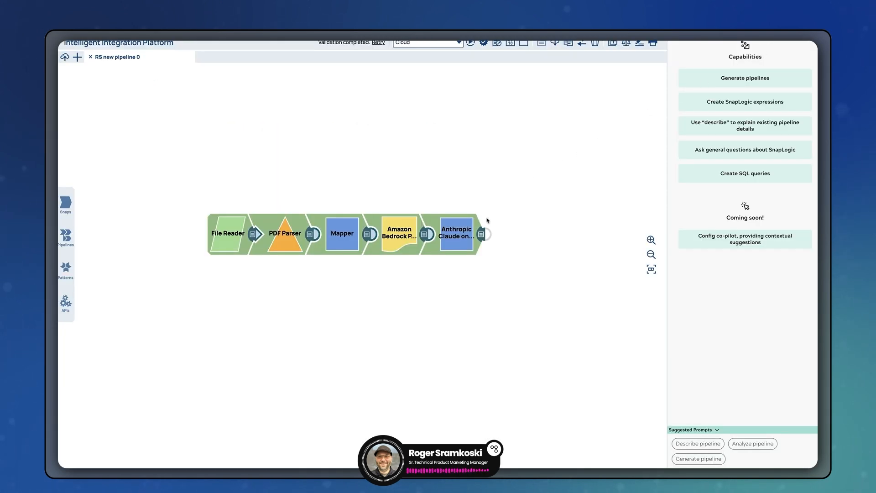
Step: Preview the Anthropic Claude snap's output, expand the record with formatting enabled, and examine the JSON block inside the completion
left_click(479, 233)
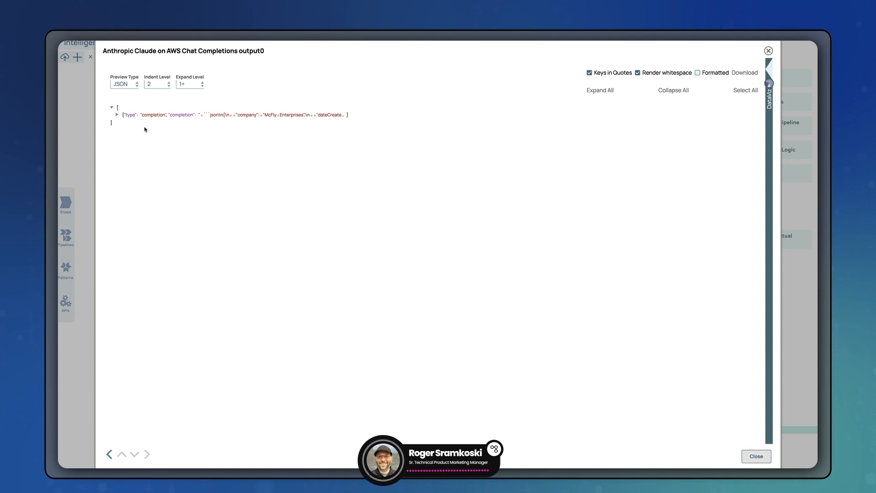
left_click(116, 115)
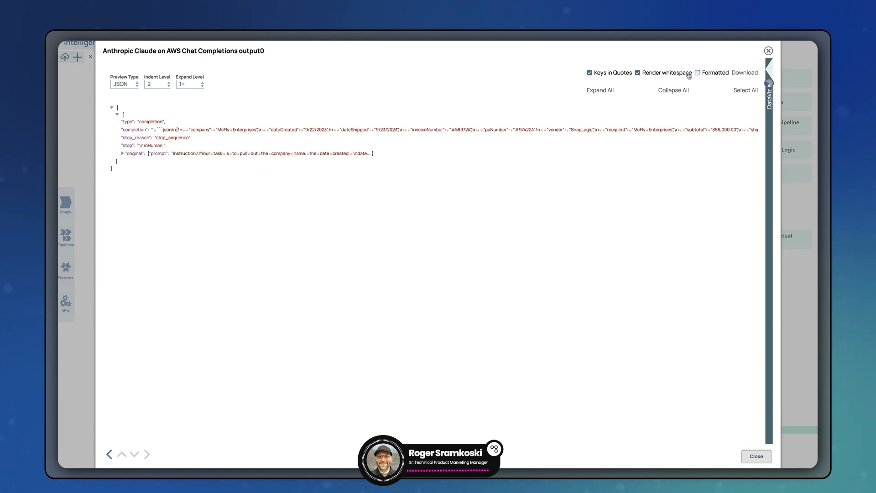
left_click(697, 73)
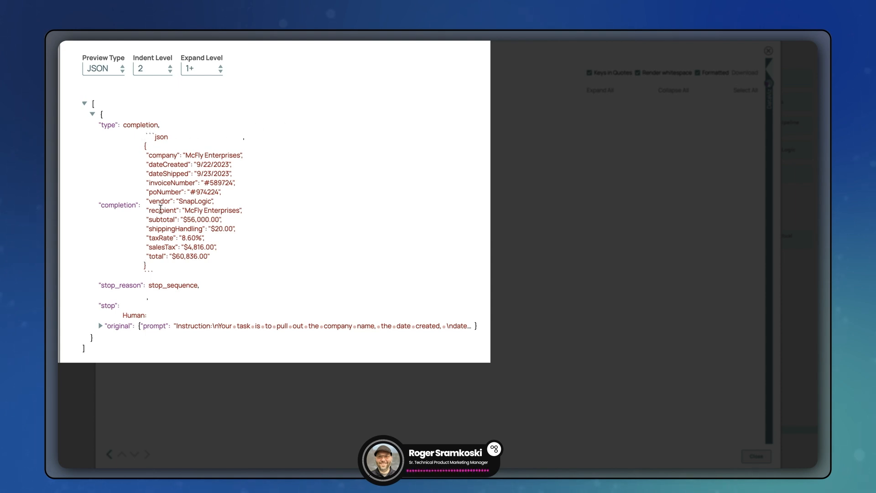
left_click_drag(146, 133, 169, 140)
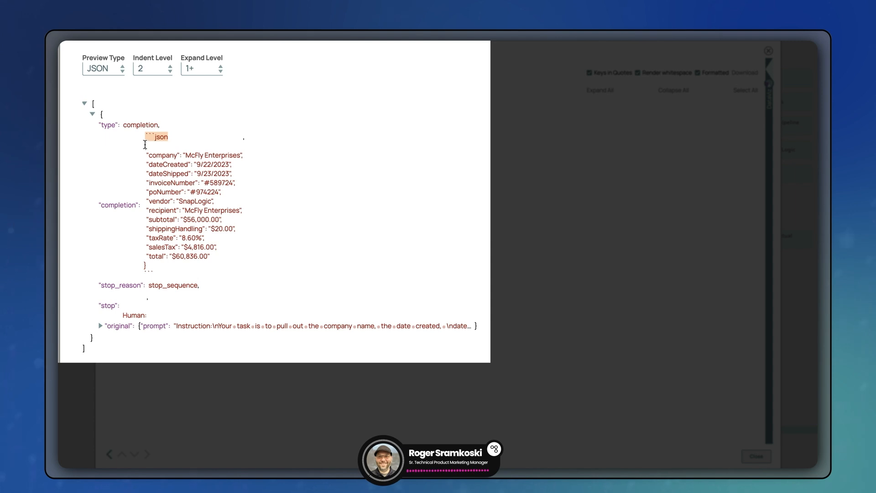
left_click_drag(145, 145, 146, 266)
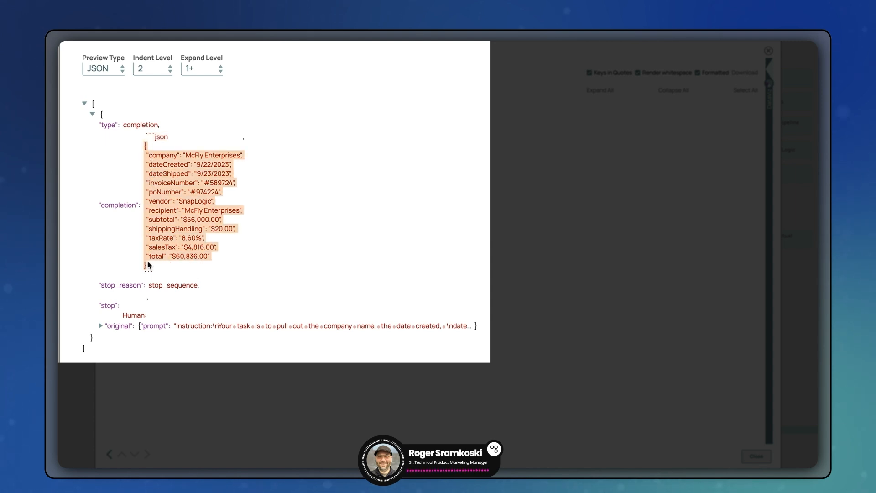